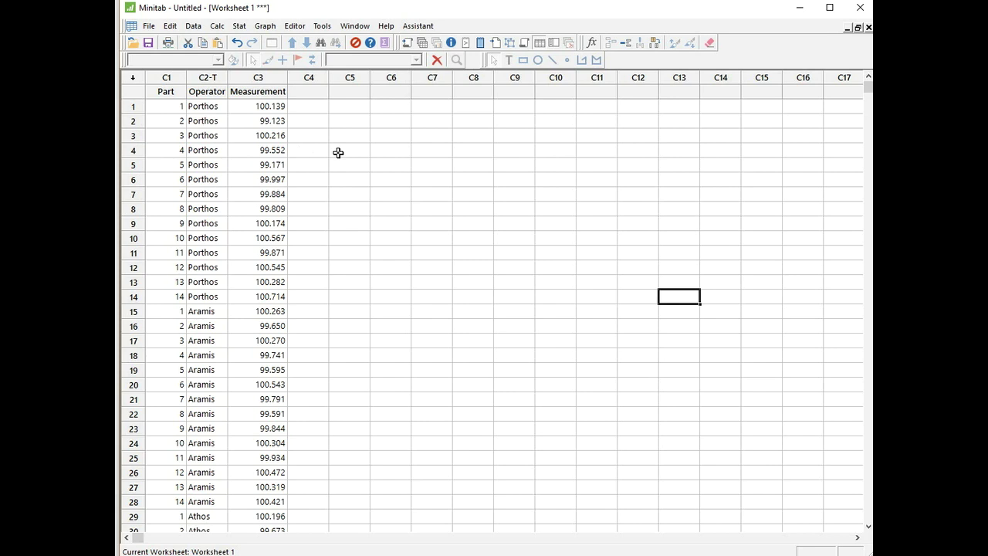
- Open the Gage Run Chart dialog under Stat > Quality Tools > Gage Study
scroll(338, 153, down, 1)
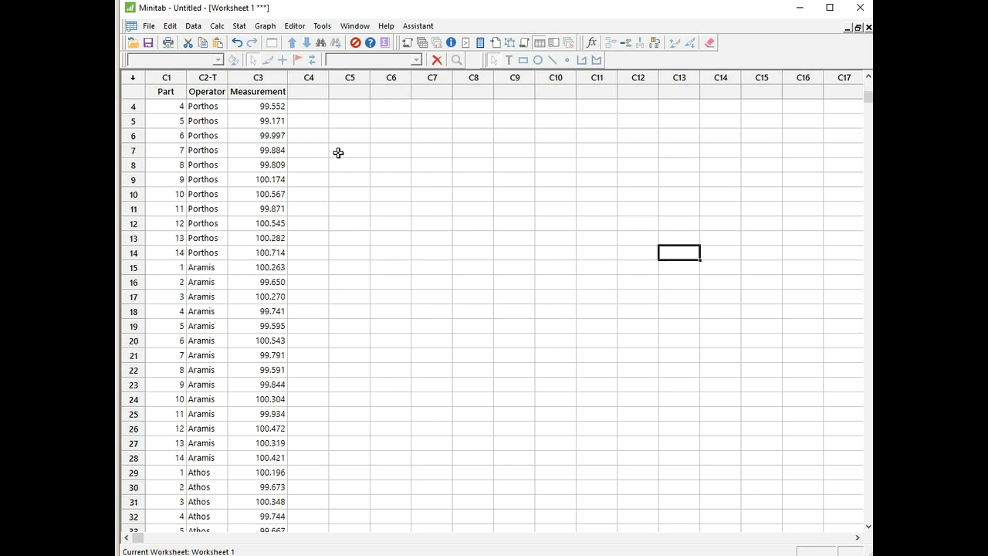
scroll(338, 153, up, 1)
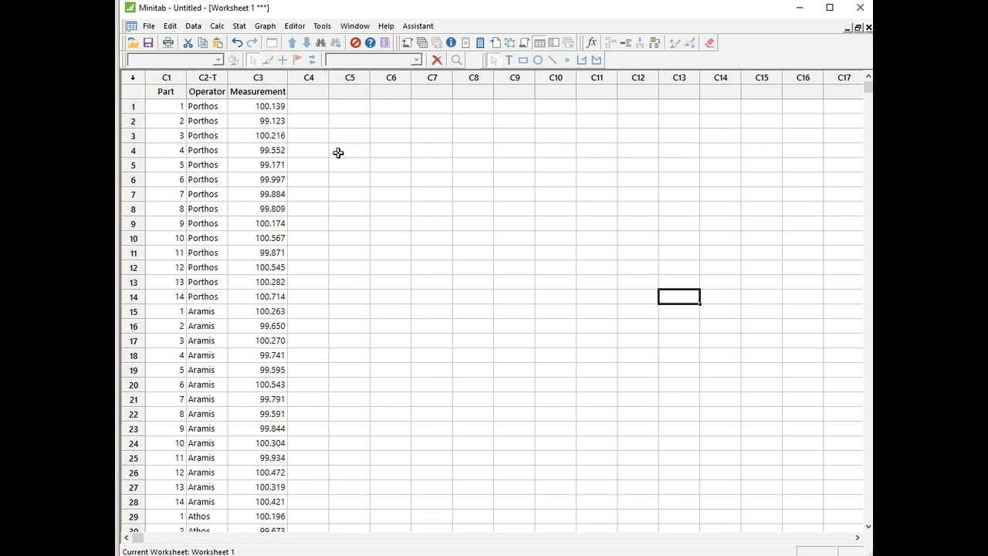
click(238, 28)
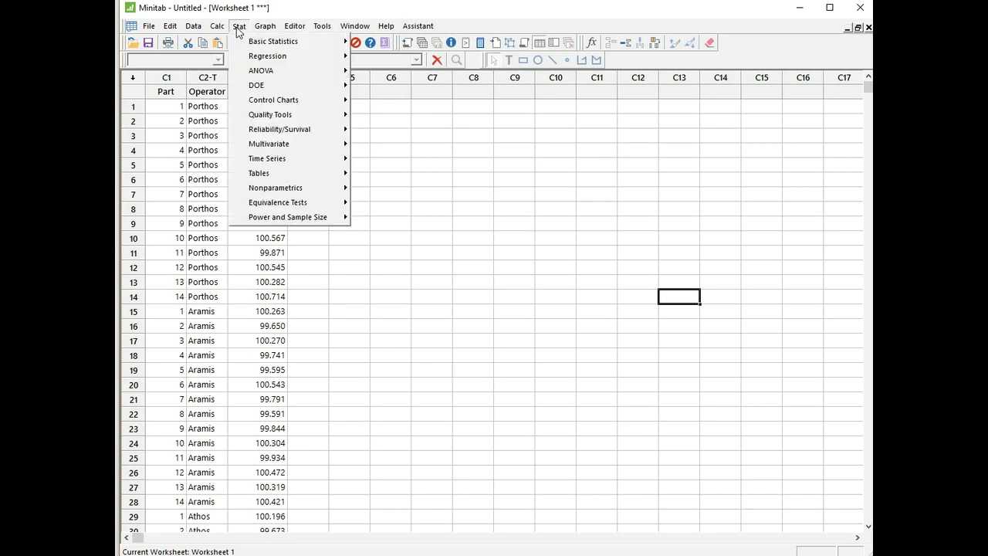
mouse_move(269, 124)
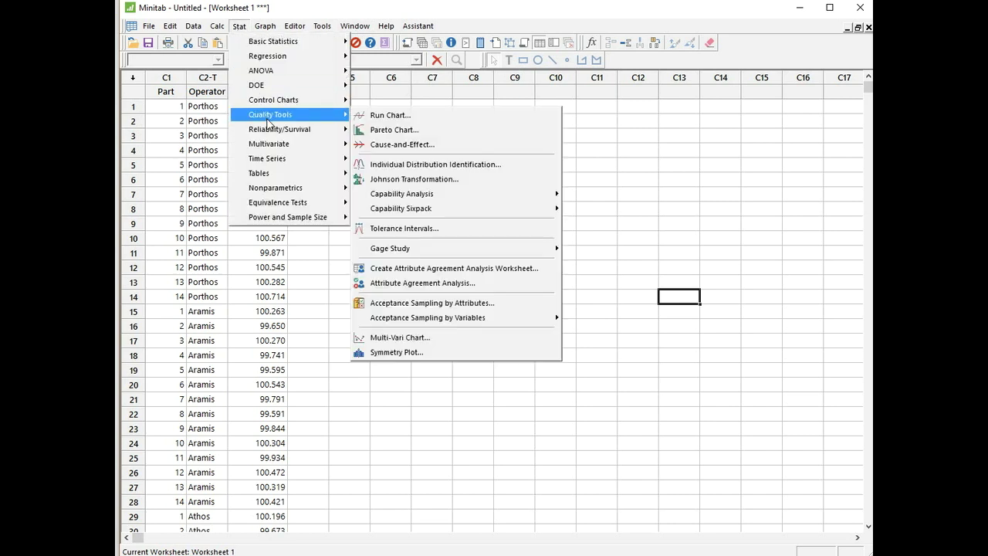
mouse_move(520, 252)
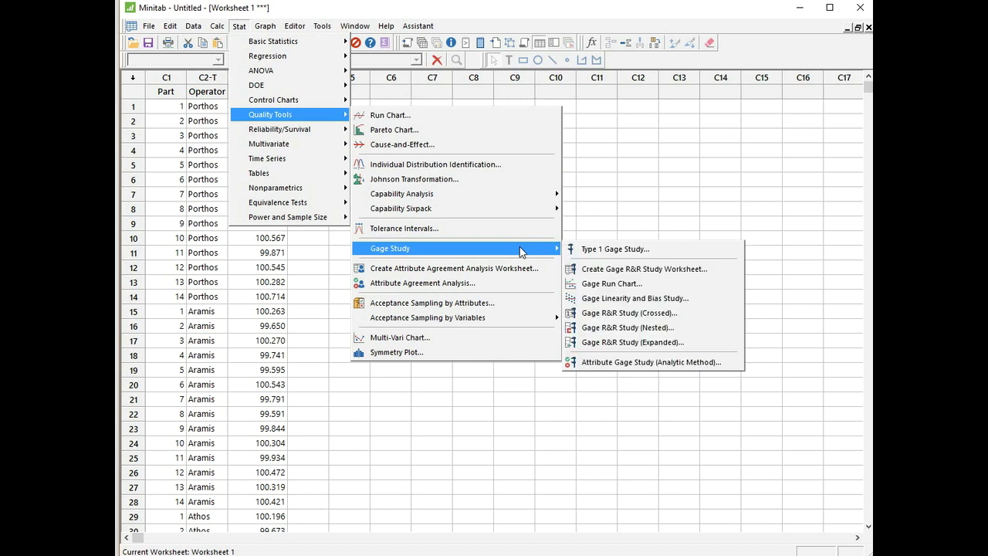
click(633, 284)
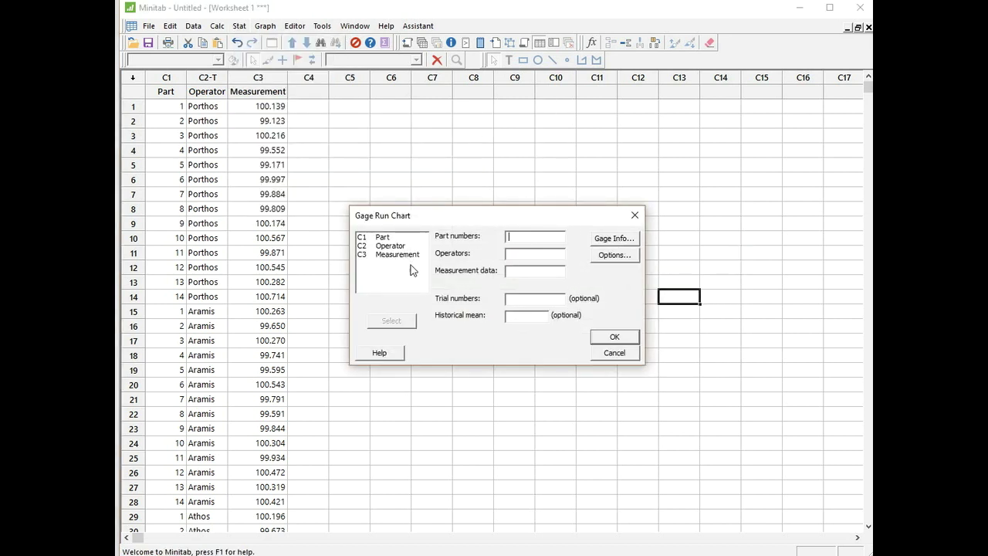
- Chart Measurement by Part and Operator, leaving Gage Info empty
double_click(381, 239)
double_click(384, 245)
double_click(396, 247)
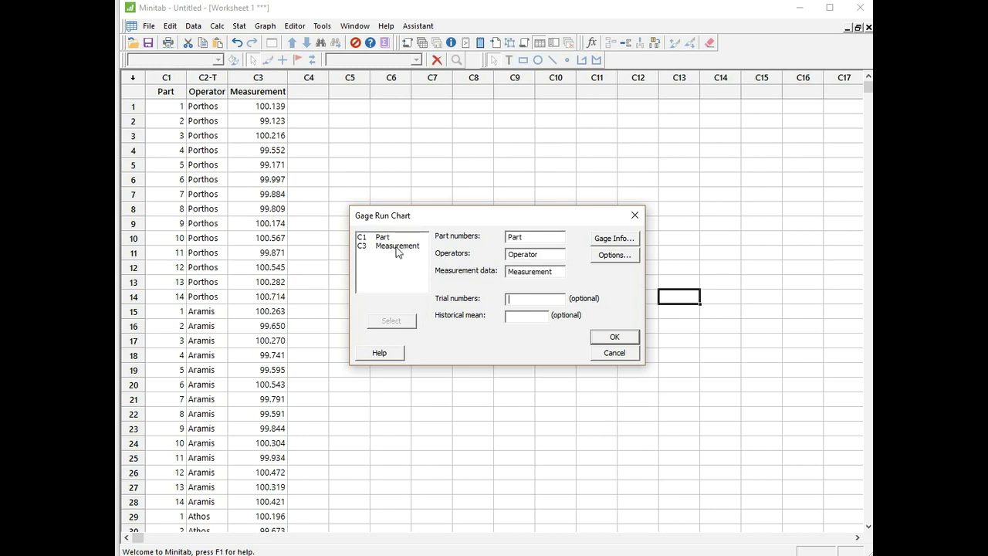
click(626, 240)
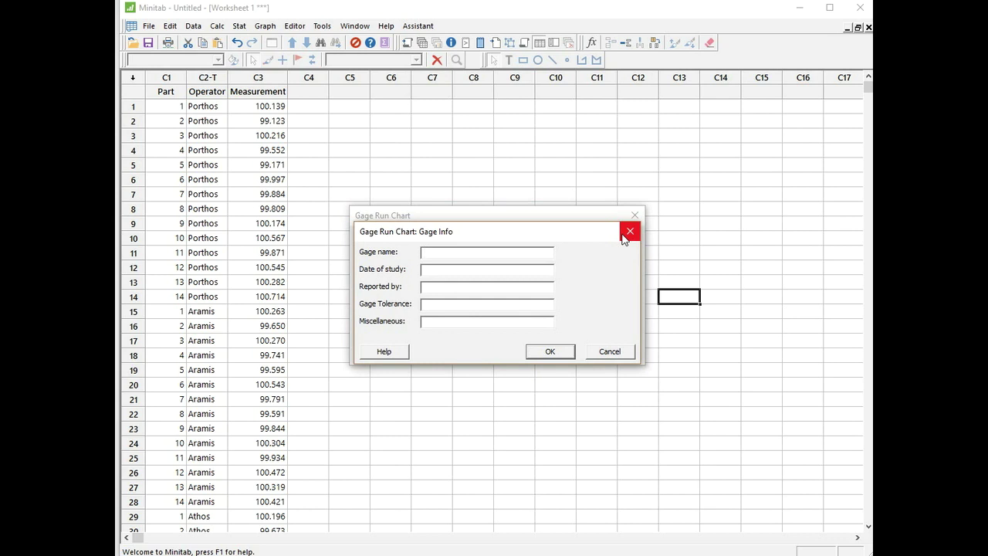
click(545, 357)
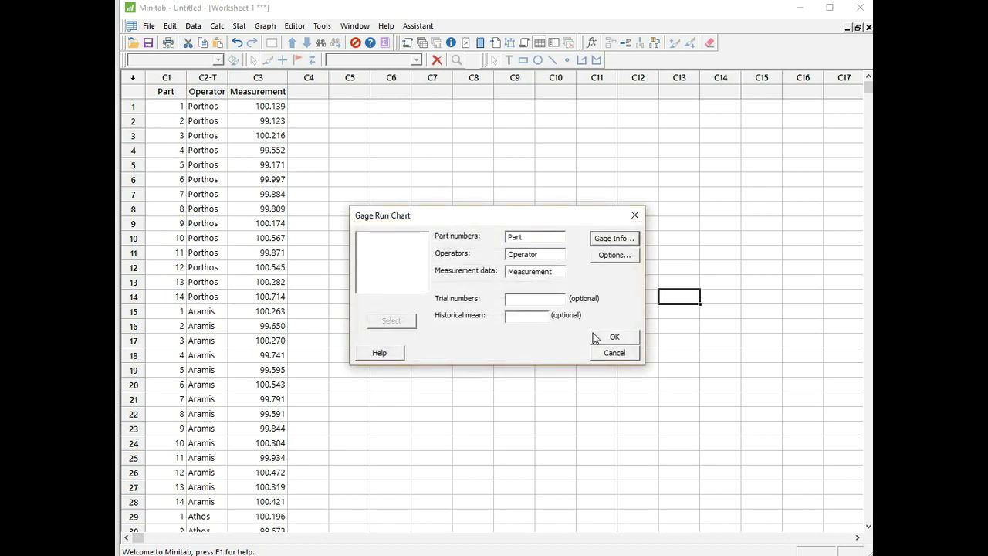
click(621, 336)
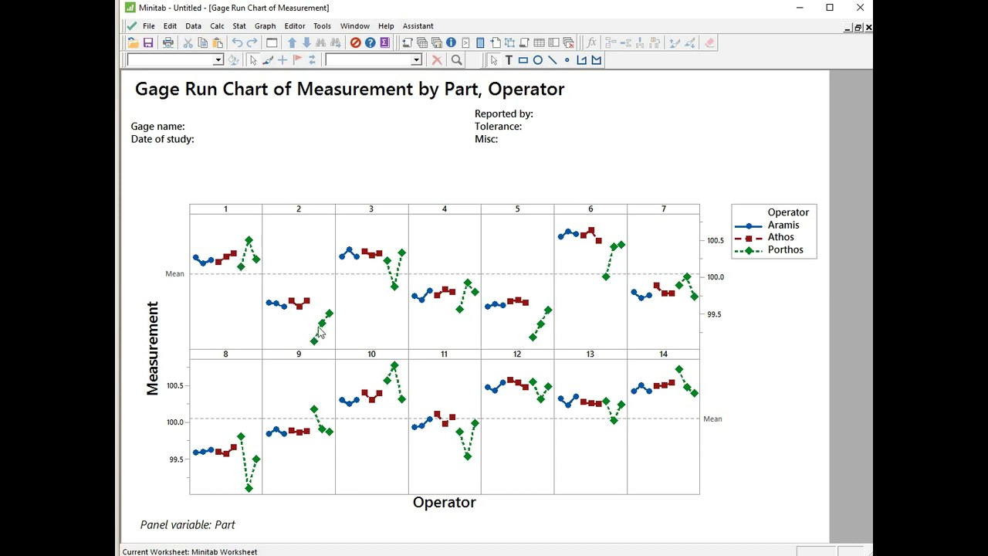
mouse_move(331, 315)
mouse_move(596, 238)
mouse_move(218, 459)
mouse_move(217, 425)
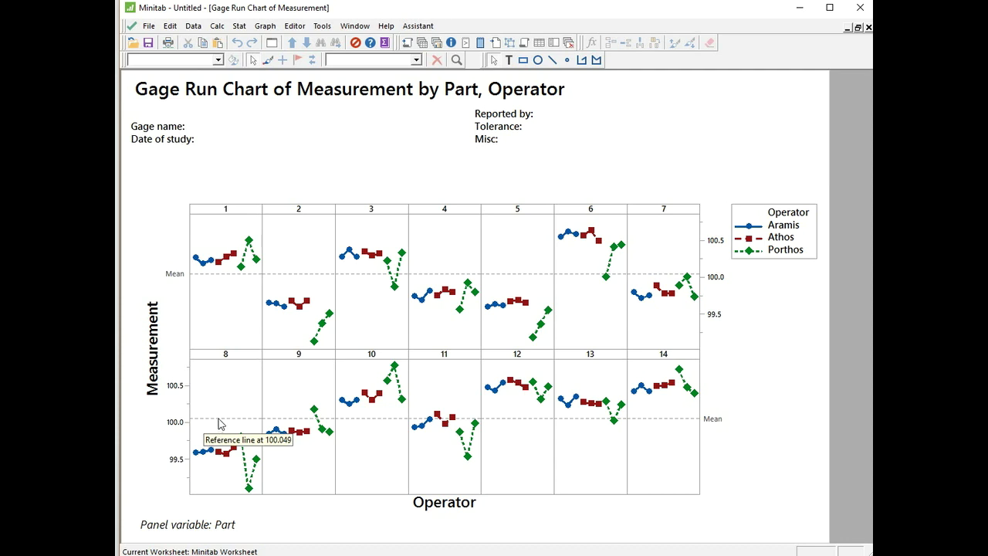
click(422, 43)
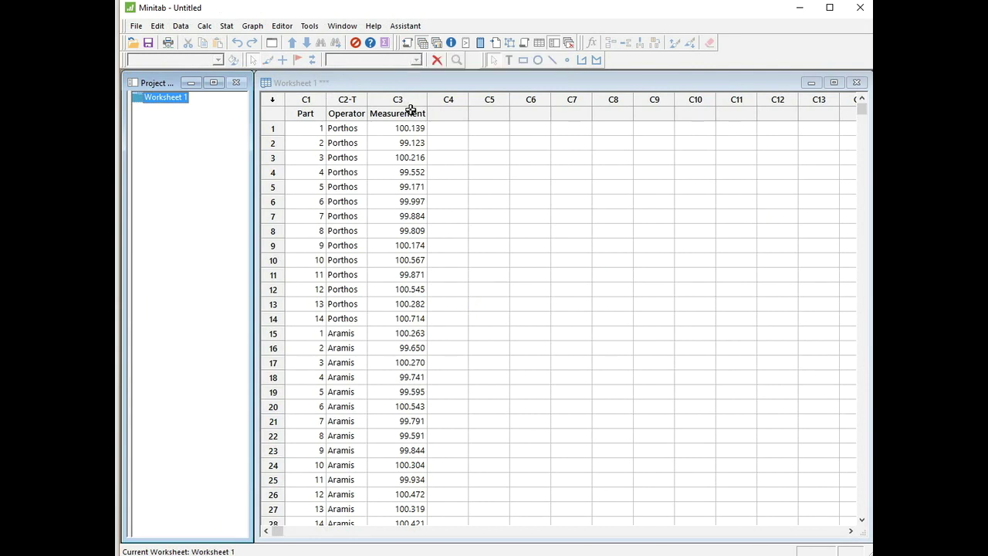
- Choose Assistant > Measurement Systems Analysis and pick the crossed Gage R&R study
click(414, 28)
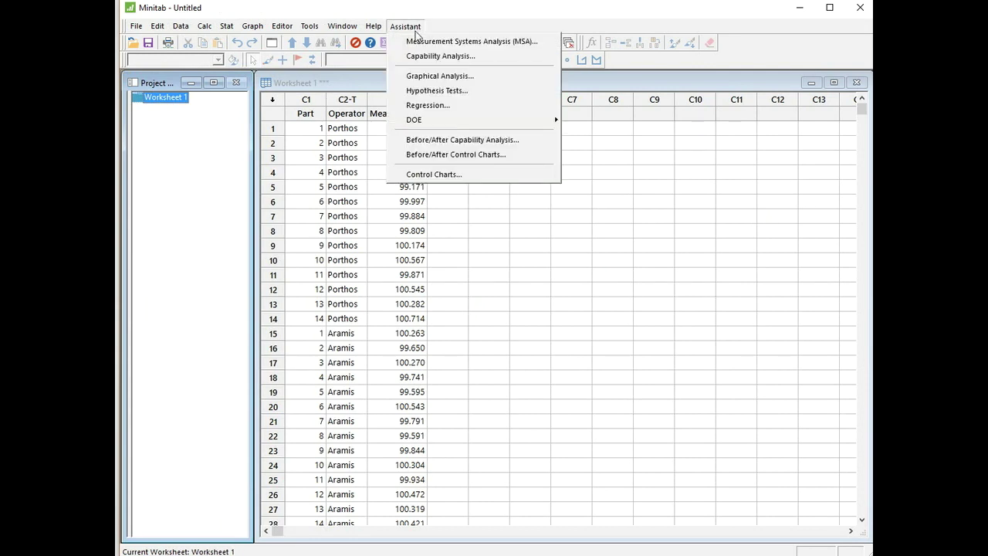
click(508, 45)
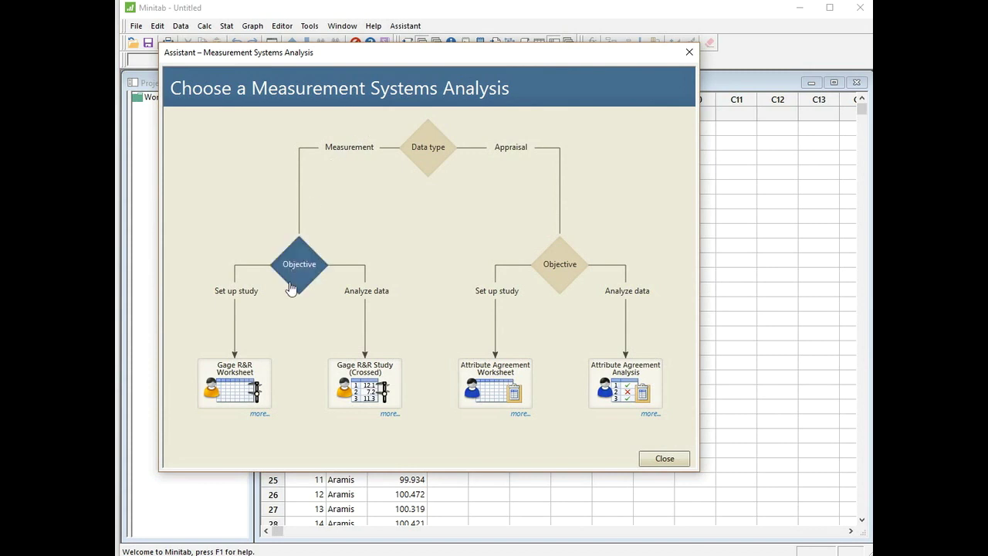
click(369, 402)
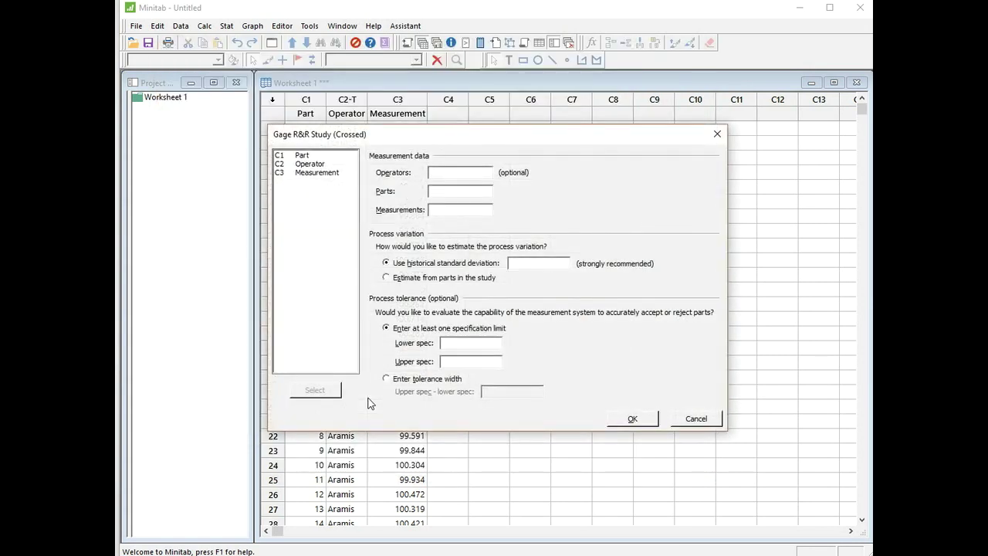
- Run the crossed Gage R&R on Operator, Part and Measurement, estimating variation from study parts
double_click(311, 164)
double_click(311, 156)
double_click(315, 164)
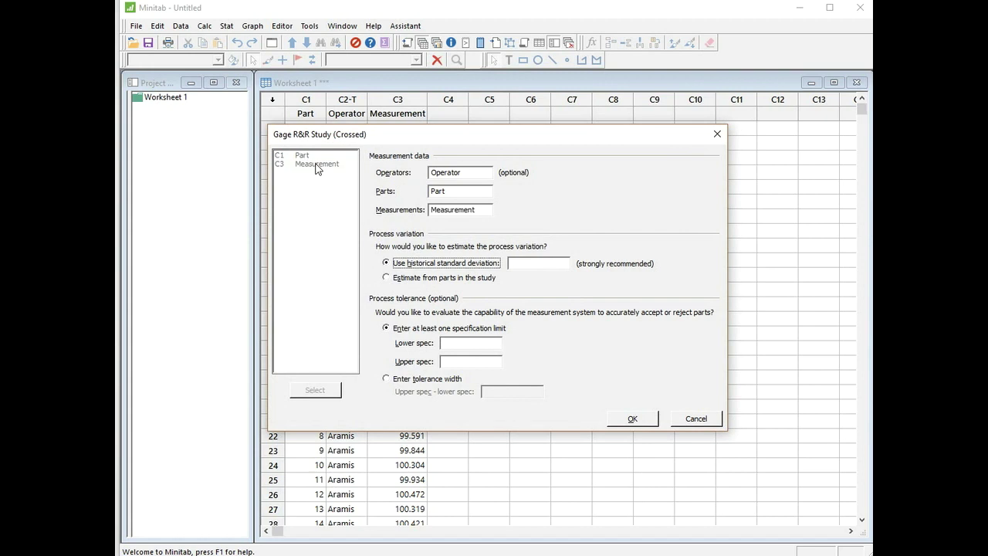
click(387, 278)
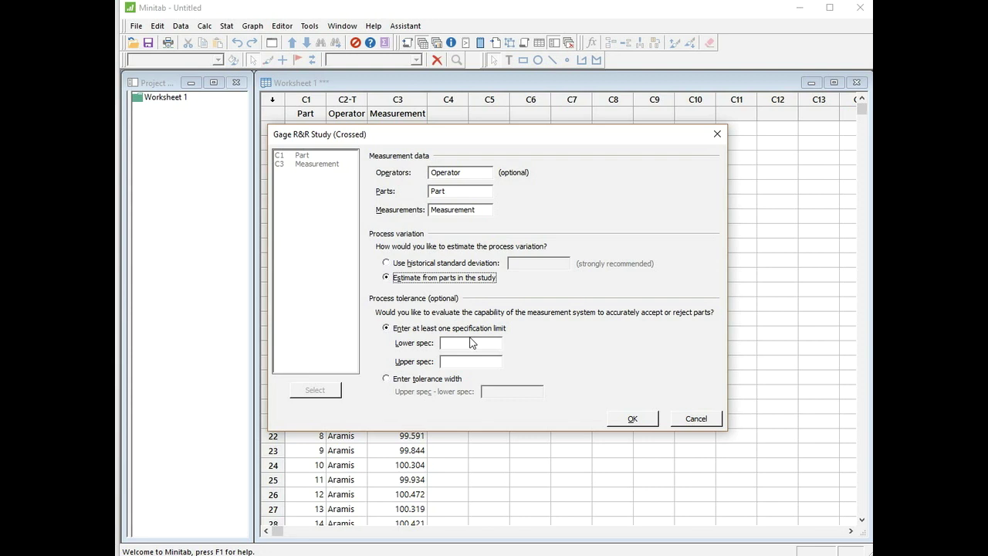
click(632, 418)
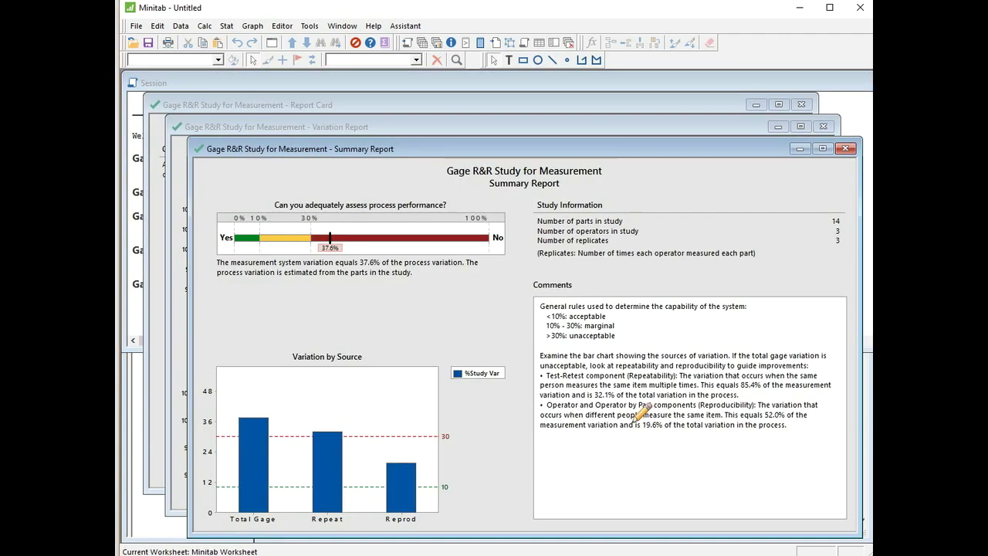
- Maximize the new Gage R&R Summary Report and review its results
click(822, 148)
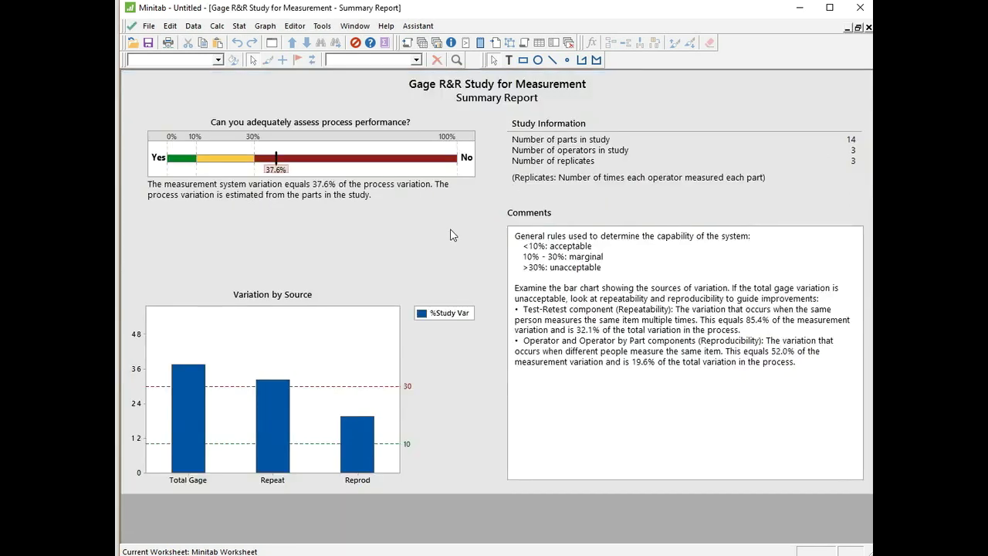
mouse_move(266, 197)
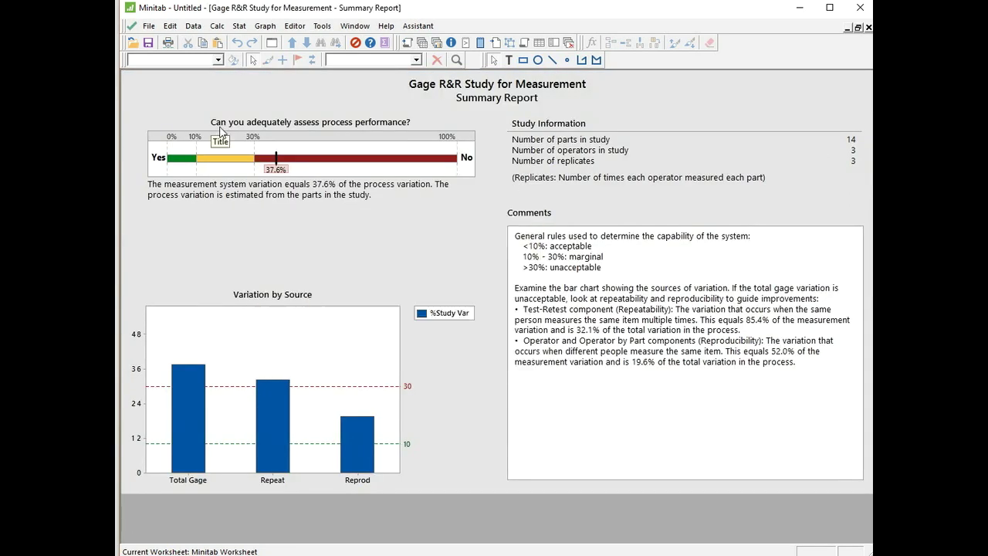
mouse_move(324, 137)
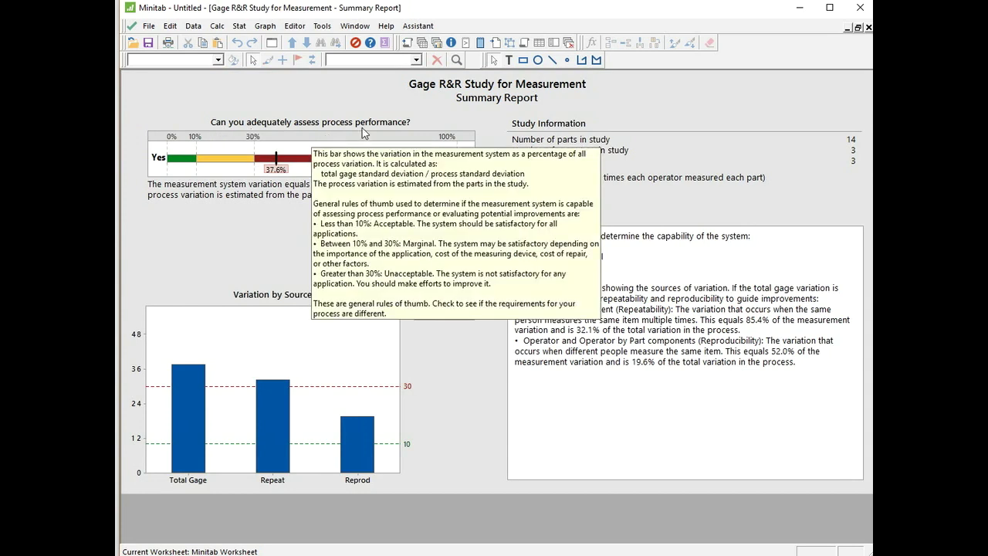
mouse_move(357, 139)
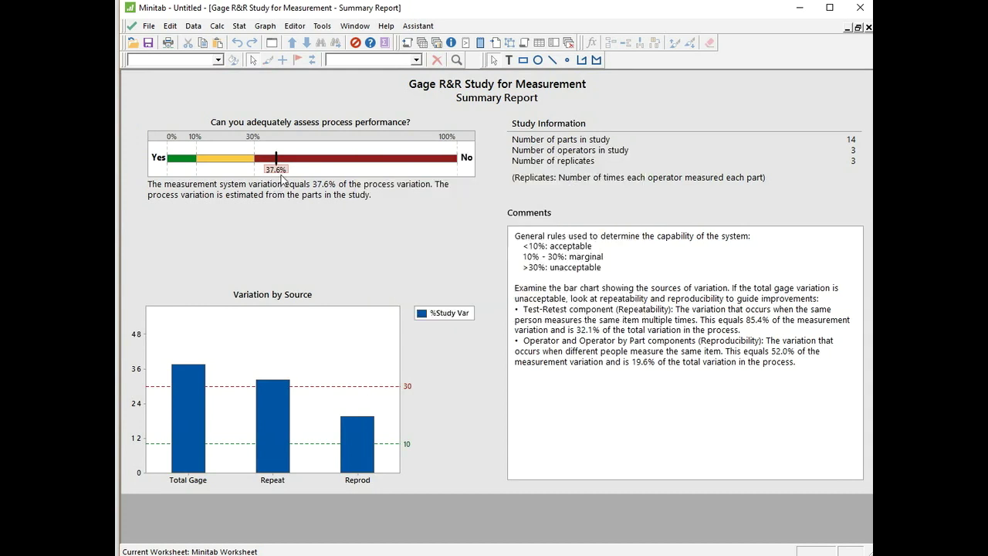
mouse_move(282, 178)
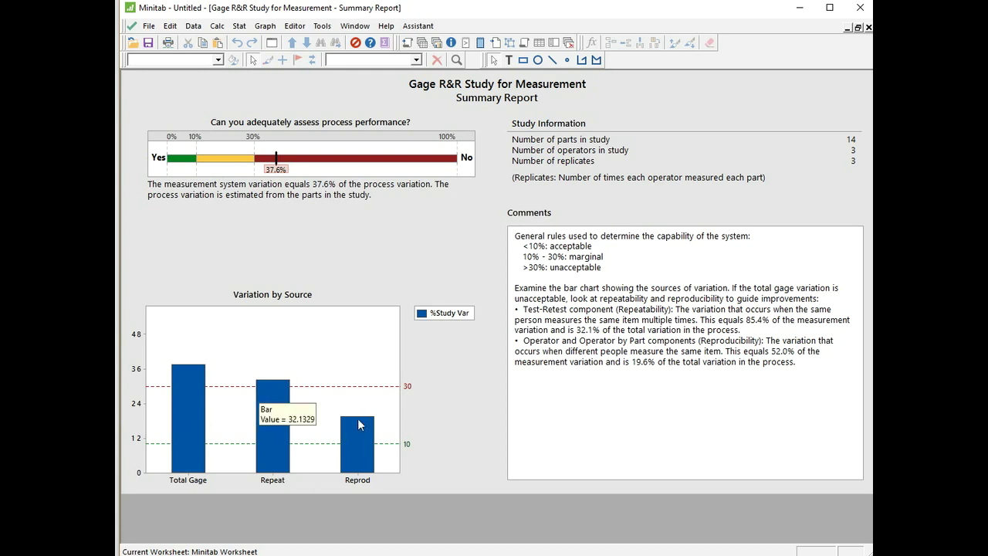
mouse_move(359, 437)
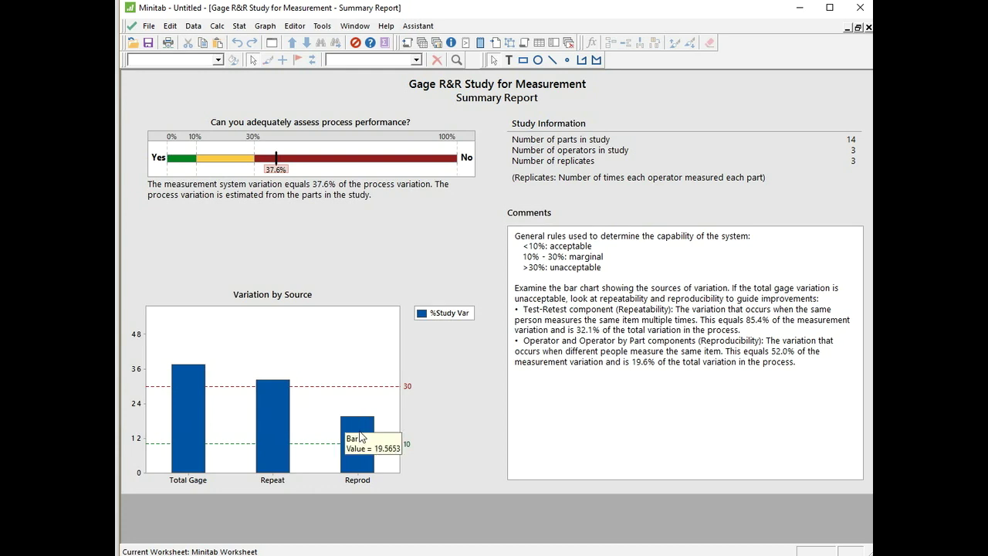
mouse_move(189, 386)
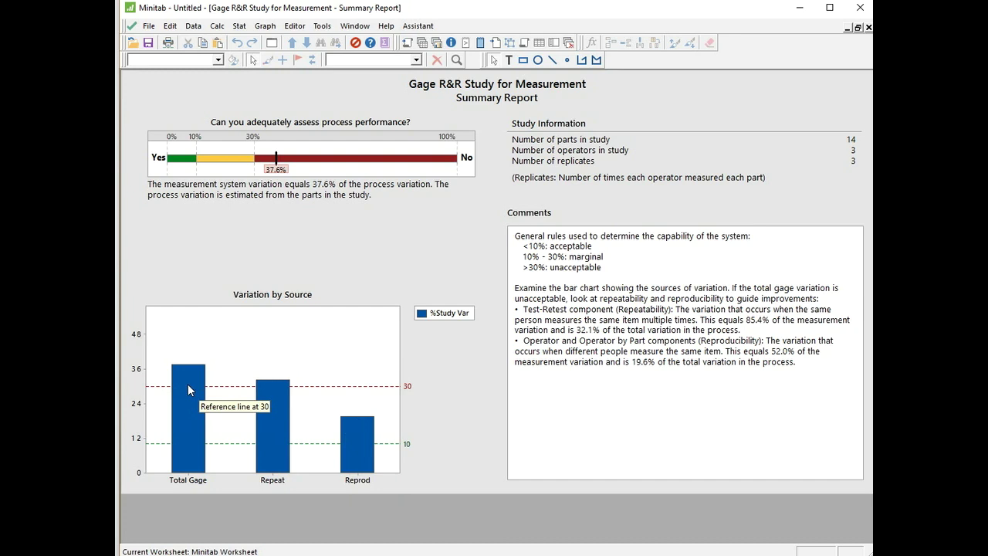
- Show the graph list and bring up the original study's Variation Report, maximized
click(437, 42)
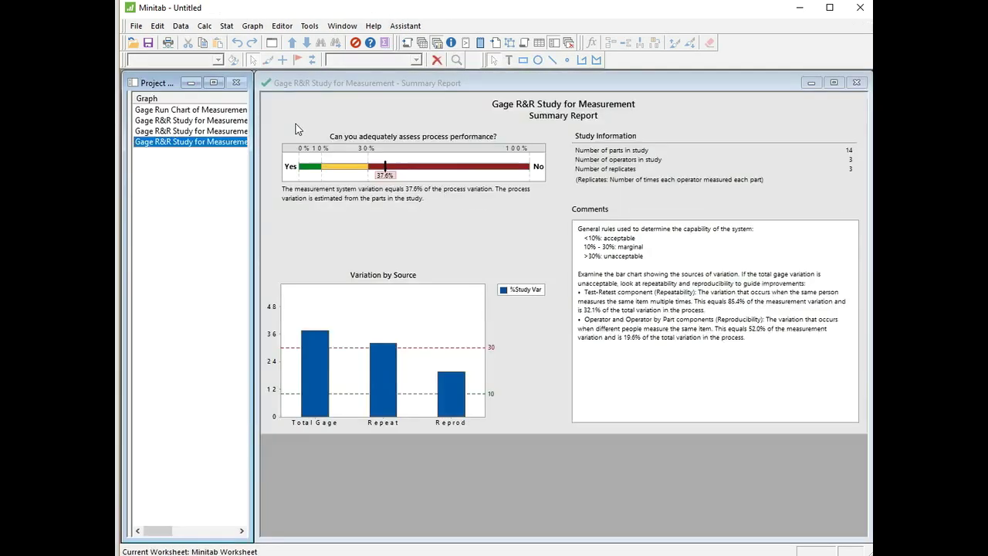
click(232, 131)
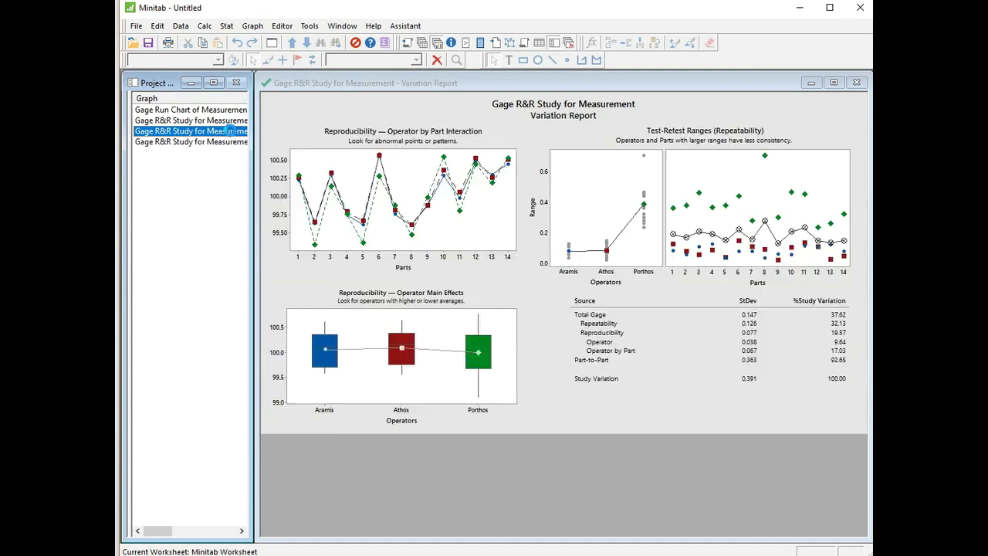
click(834, 82)
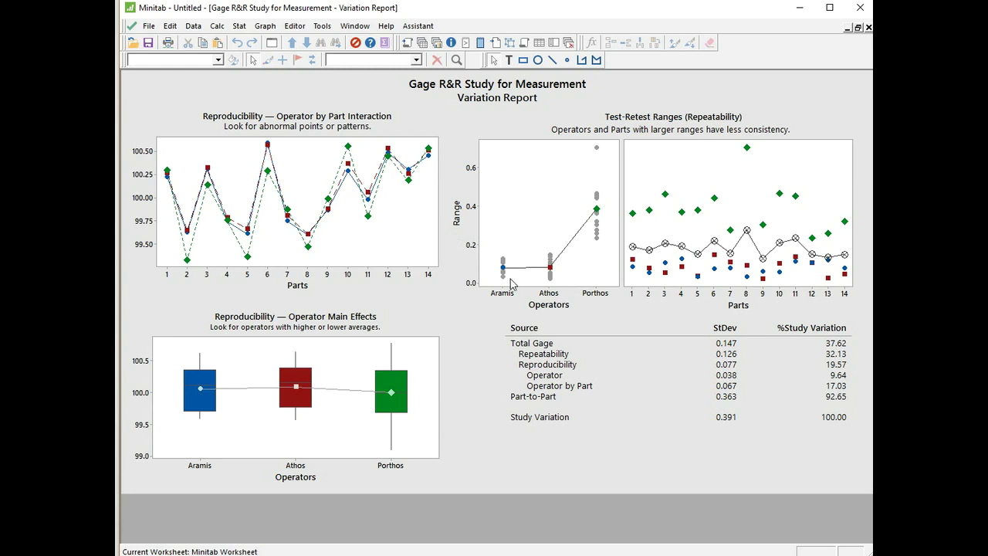
- Inspect the Test-Retest Ranges chart on the maximized Variation Report
mouse_move(502, 281)
- Restore the Variation Report to normal size with the graph list beside it
click(437, 43)
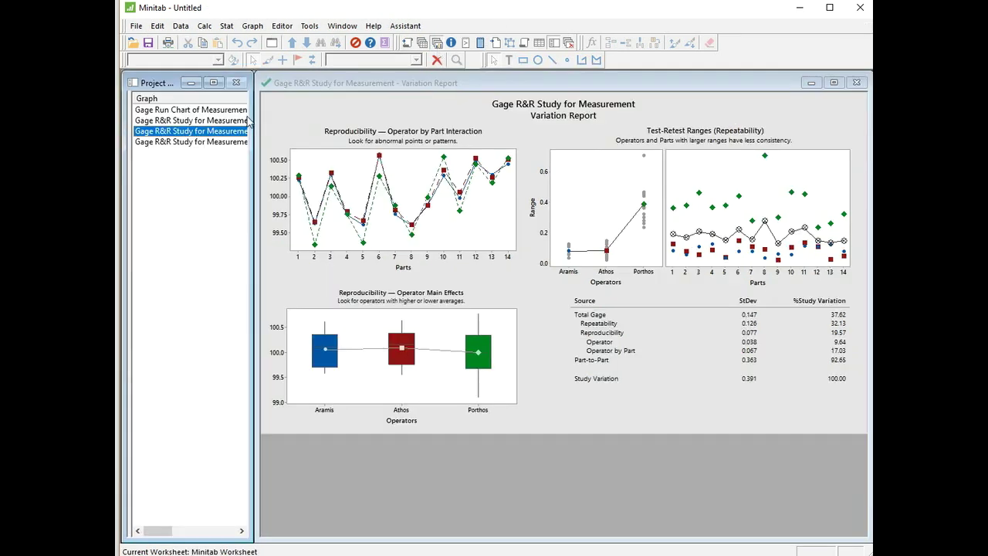
- View the study's Report Card, then go back to Worksheet 1
click(224, 120)
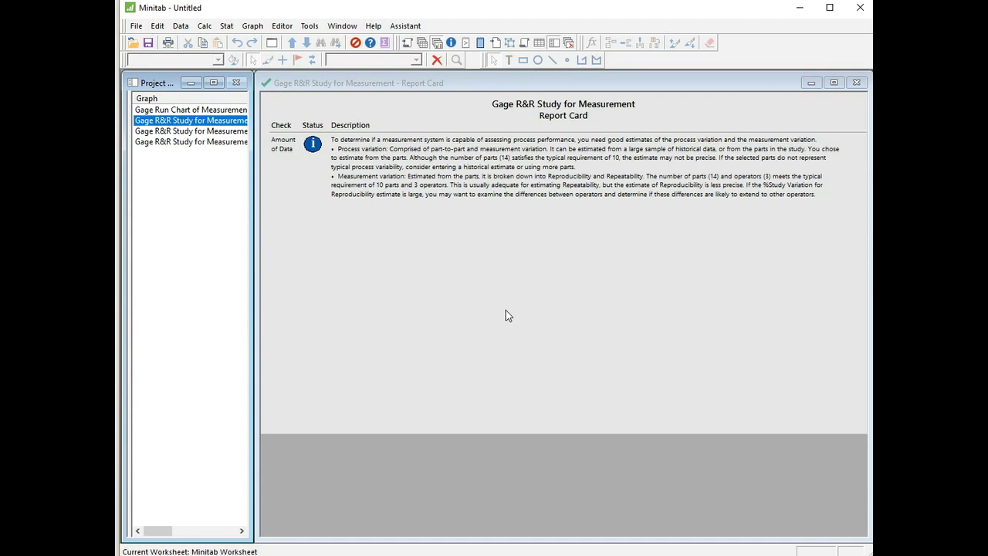
click(422, 45)
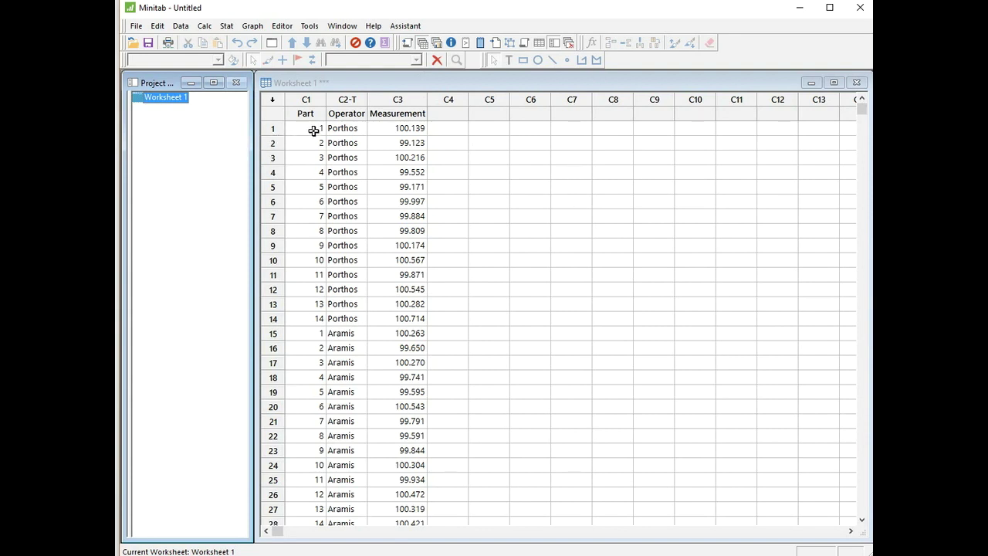
- Delete the first block of 14 Porthos rows from C1–C3
drag(314, 124, 404, 318)
right_click(405, 318)
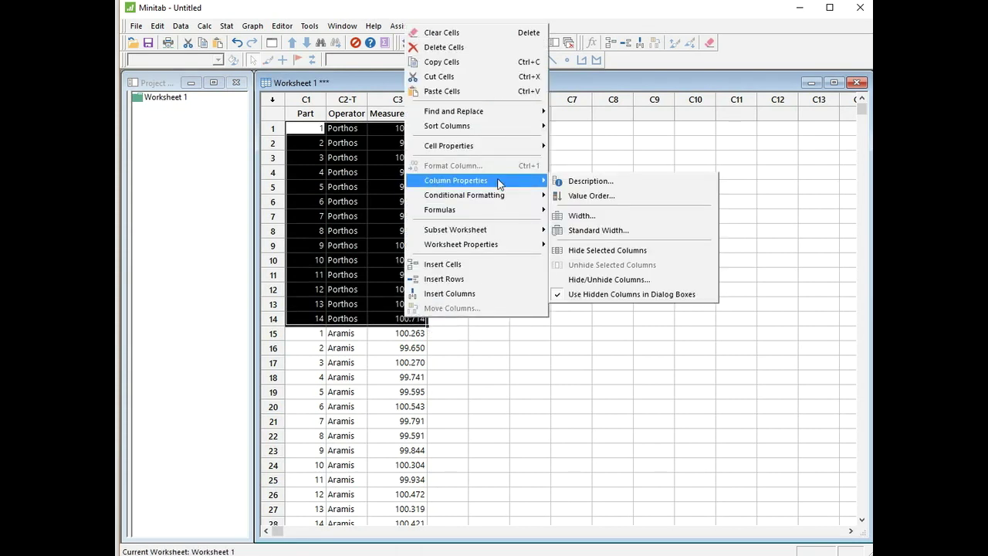
click(453, 49)
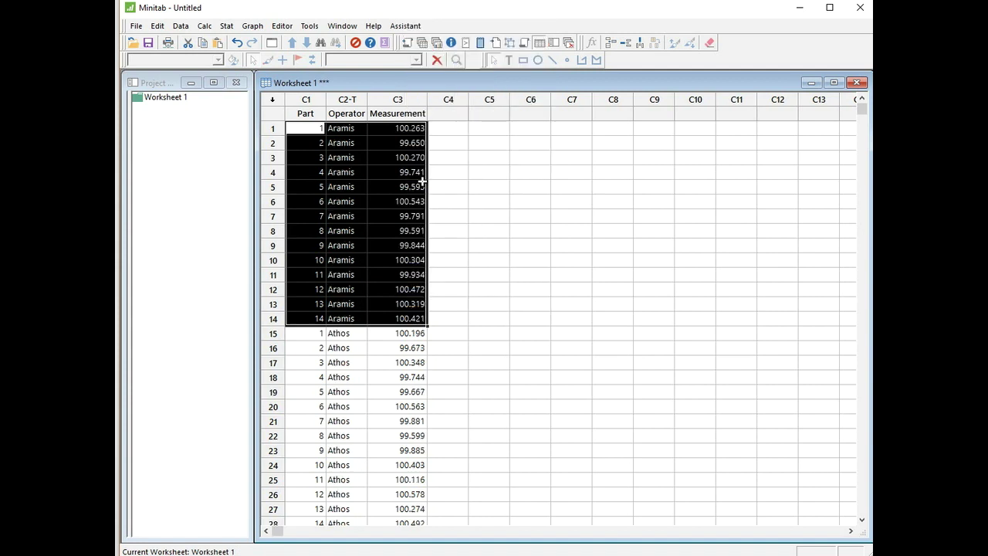
- Remove the second Porthos block, deleting rows 29–42 after they were cleared by mistake
scroll(446, 348, down, 2)
scroll(446, 348, down, 4)
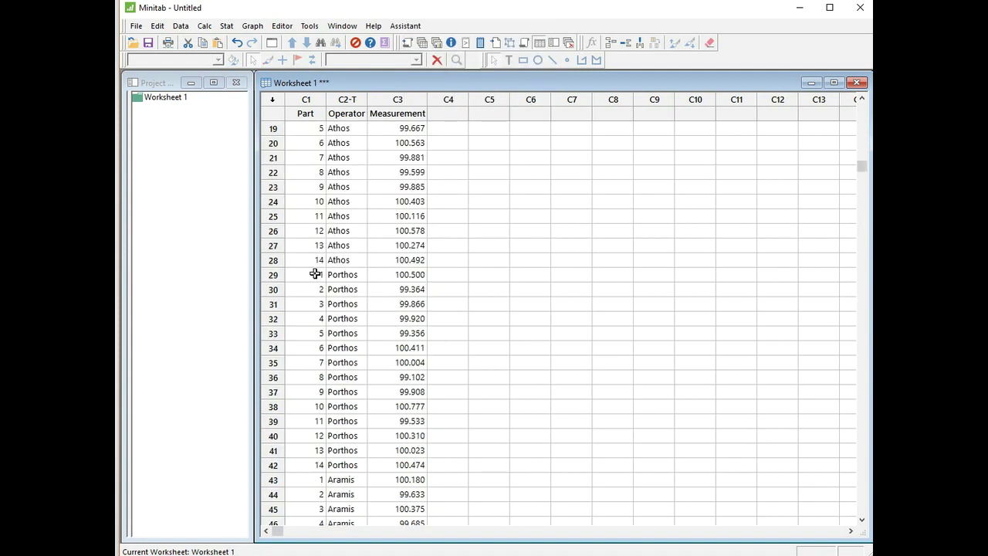
drag(315, 274, 396, 464)
right_click(398, 463)
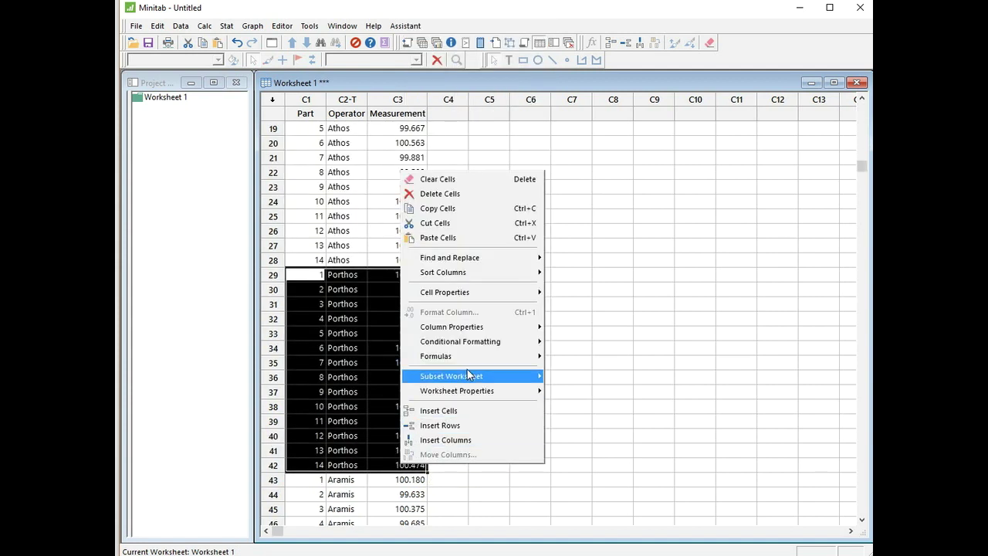
click(470, 183)
scroll(384, 234, down, 5)
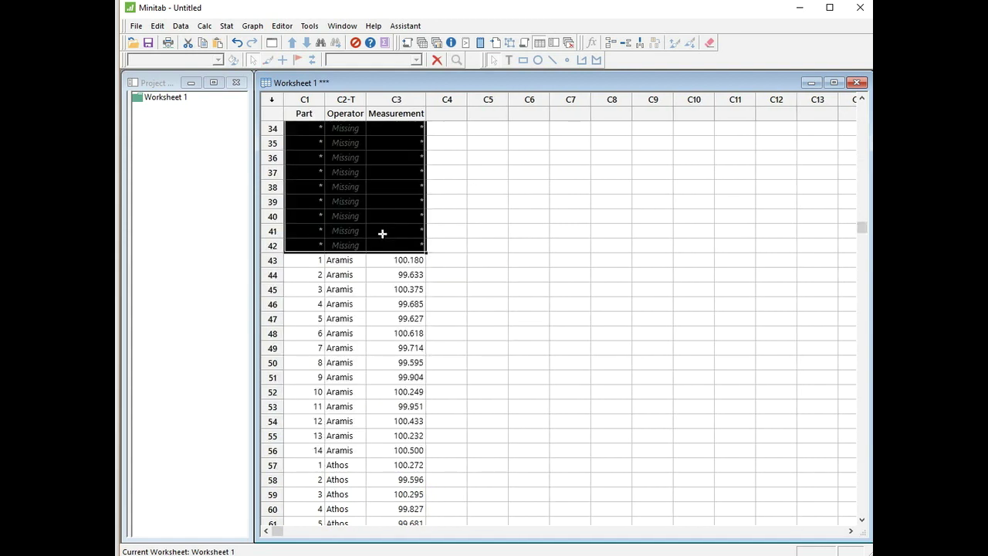
scroll(326, 246, up, 4)
drag(316, 230, 392, 420)
right_click(398, 421)
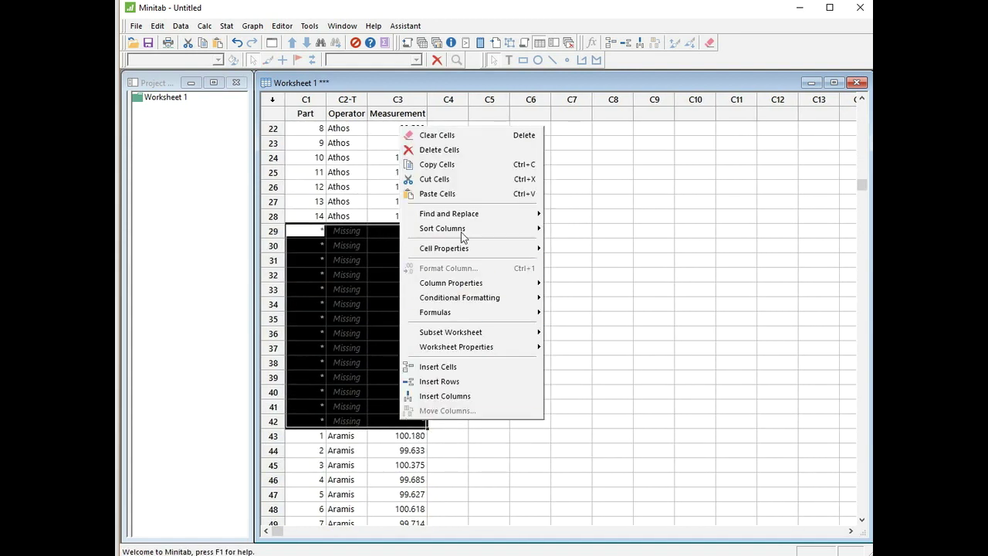
click(451, 149)
- Delete the last block of Porthos rows starting at row 57
scroll(436, 287, down, 10)
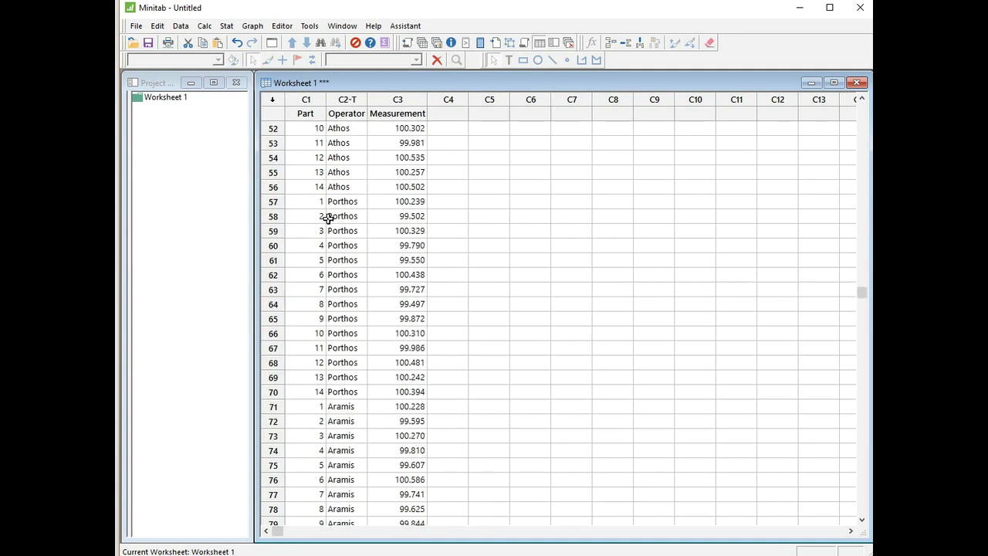
drag(313, 201, 407, 389)
right_click(407, 390)
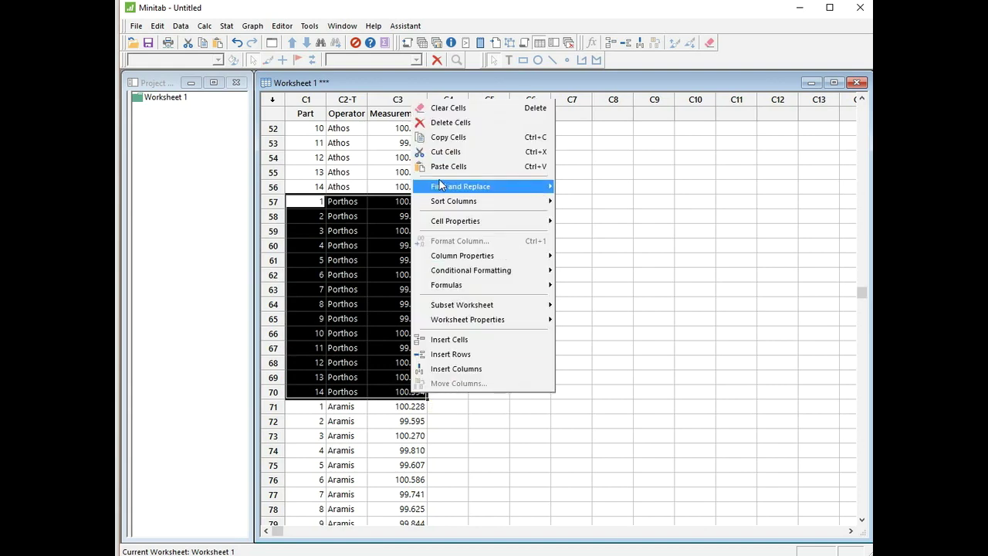
click(437, 122)
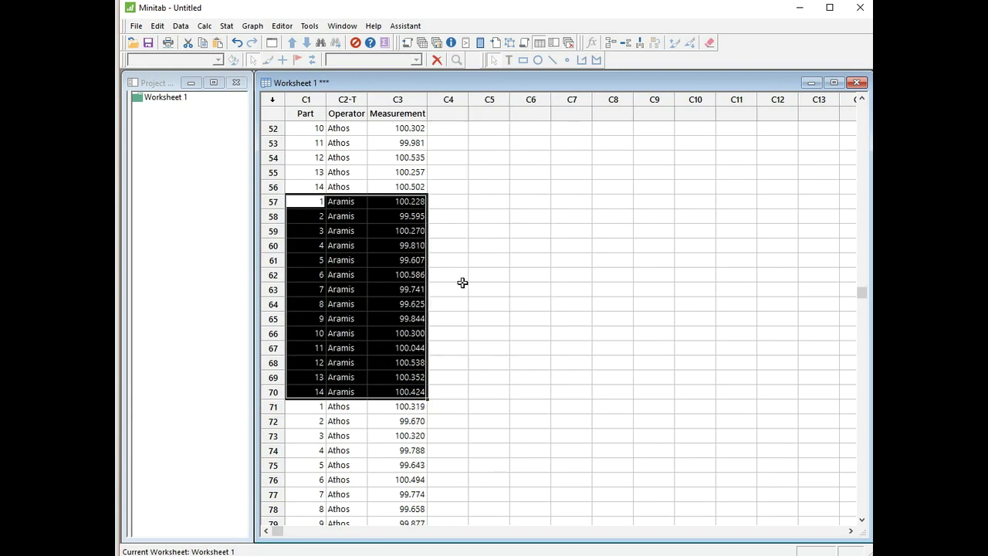
click(462, 281)
scroll(460, 283, down, 6)
scroll(459, 284, up, 20)
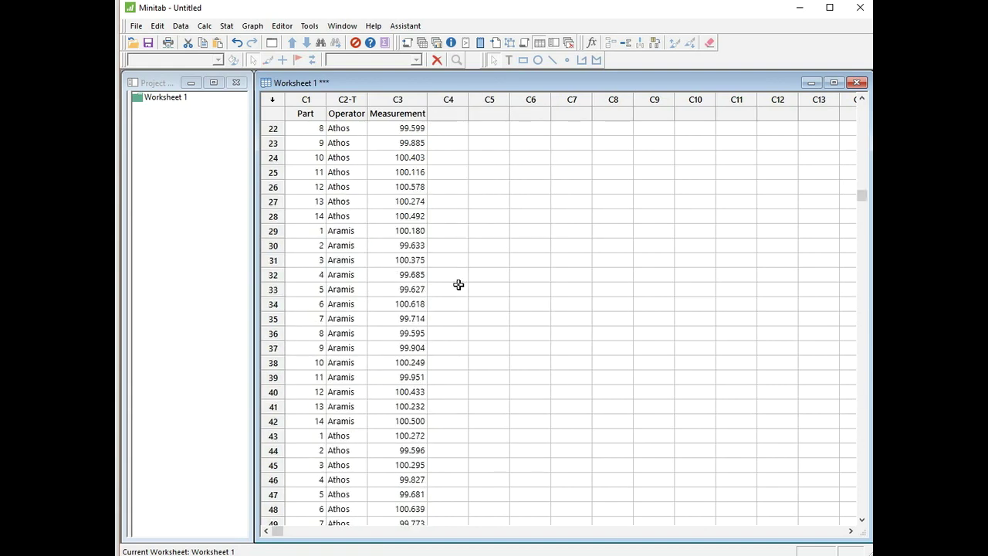
click(272, 44)
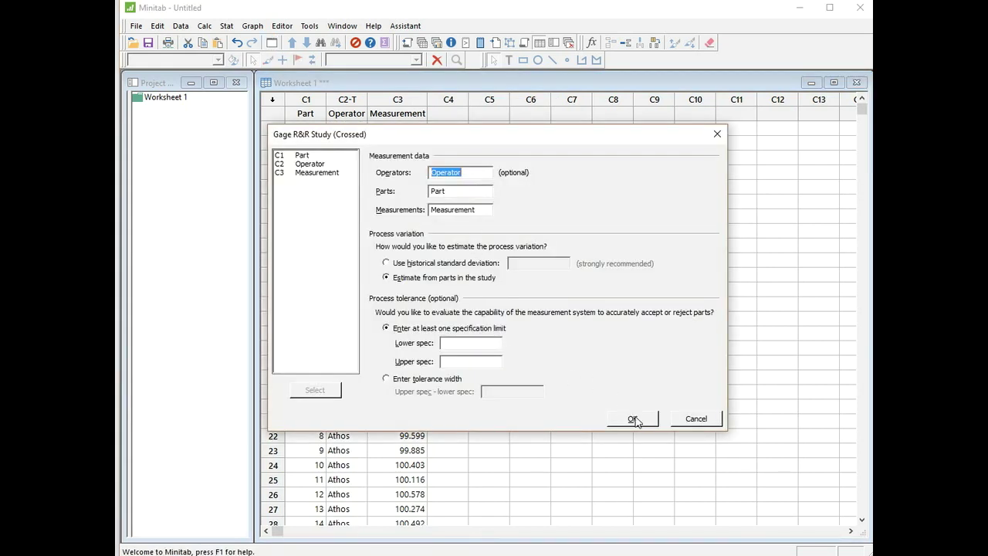
- Rerun the crossed Gage R&R on the trimmed data and maximize the new Summary Report
click(633, 419)
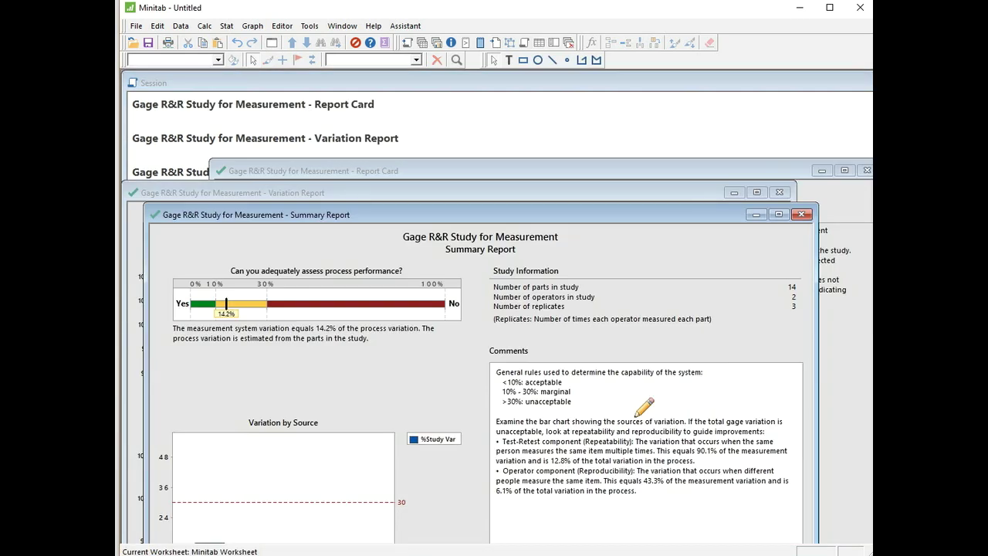
click(778, 214)
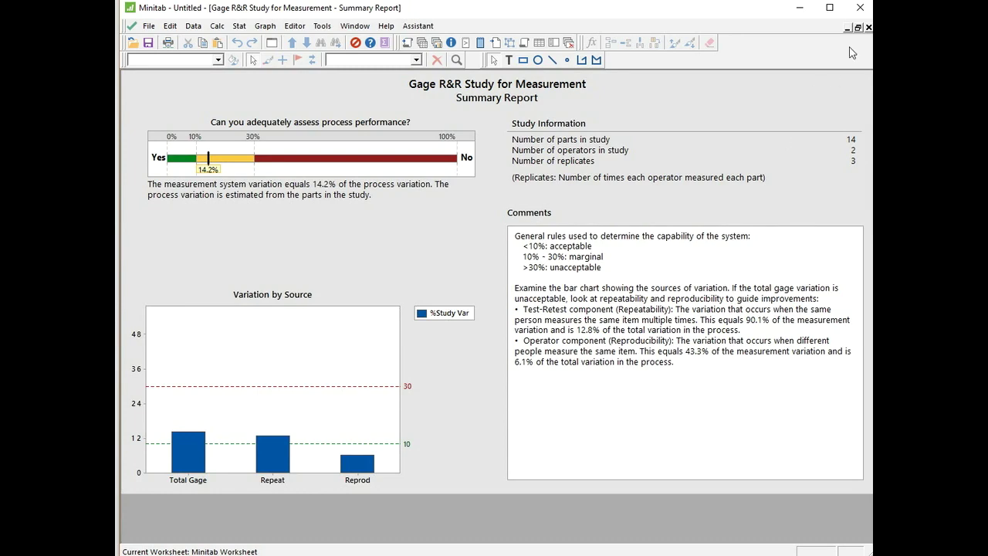
- Open the new study's Variation Report from the graph list and maximize it
click(437, 43)
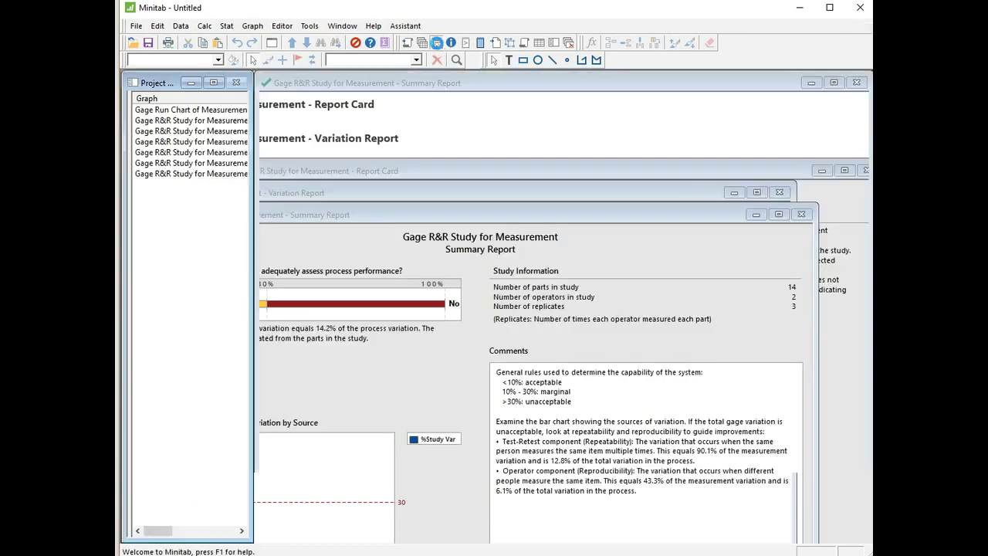
click(225, 165)
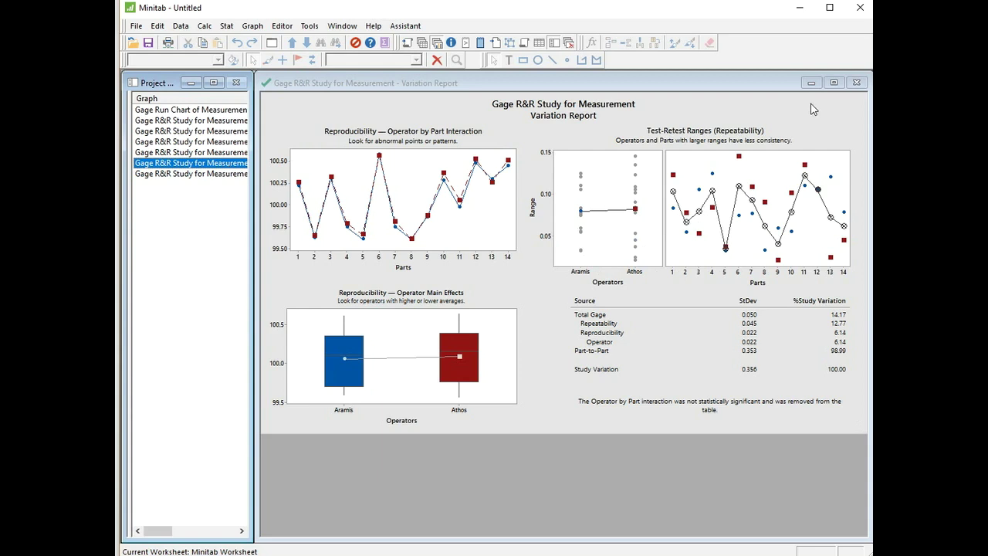
click(832, 84)
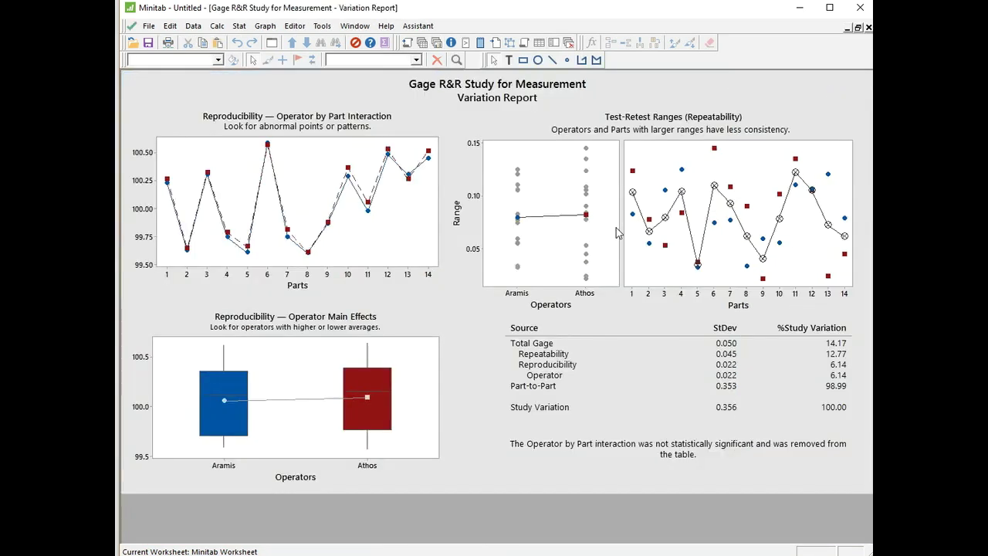